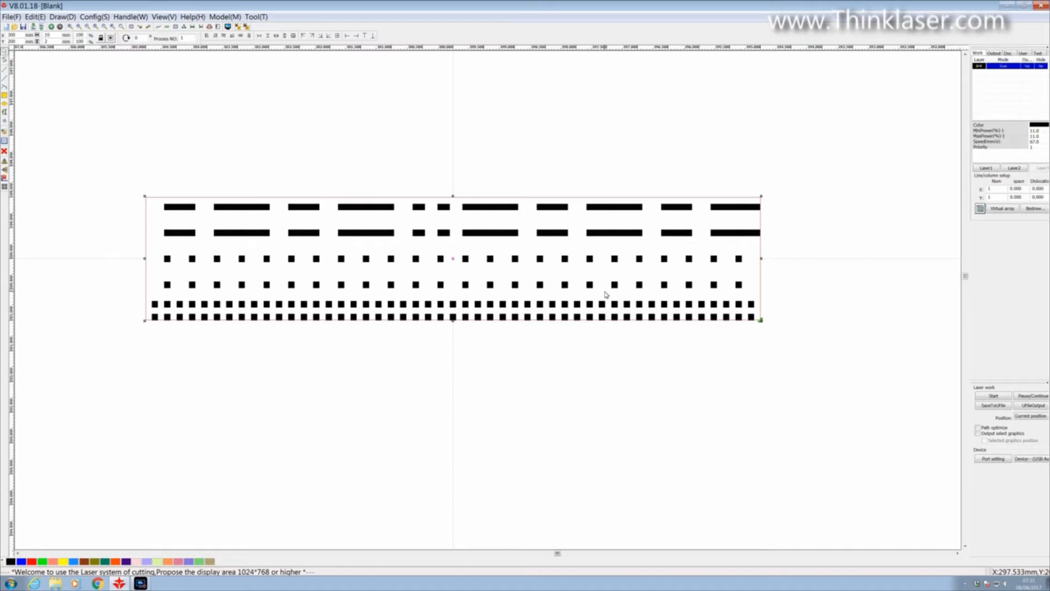
Step: In the black scan layer's parameters, set the speed to 50 mm/s and both minimum and maximum power to 12%
{"action": "scroll", "coordinate": [682, 164], "scroll_direction": "up", "scroll_amount": 1}
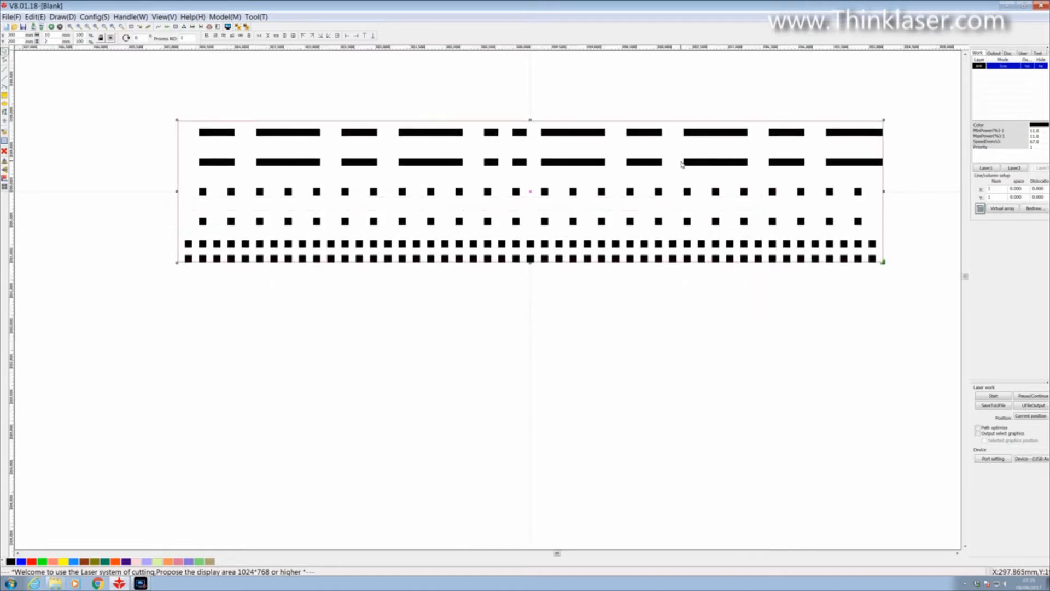
{"action": "double_click", "coordinate": [995, 67]}
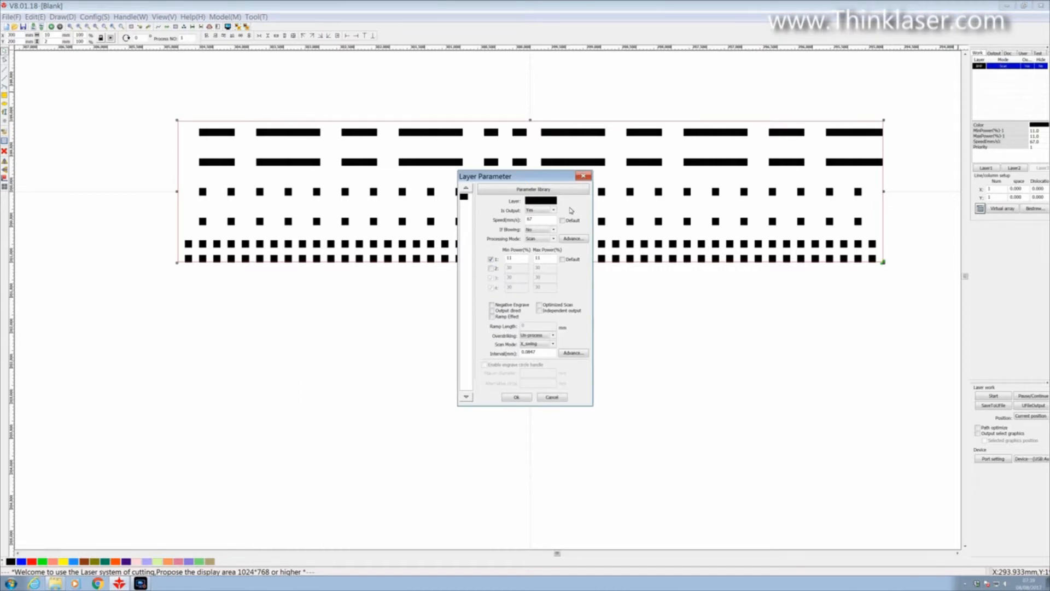
{"action": "double_click", "coordinate": [539, 221]}
{"action": "type", "text": "50"}
{"action": "double_click", "coordinate": [544, 259]}
{"action": "type", "text": "12"}
{"action": "key", "text": "shift+Tab"}
{"action": "type", "text": "12"}
Step: Select the scan interval value for editing and apply the black layer's parameters
{"action": "left_click_drag", "start_coordinate": [544, 357], "coordinate": [496, 359]}
{"action": "left_click_drag", "start_coordinate": [542, 354], "coordinate": [515, 355]}
{"action": "left_click", "coordinate": [520, 398]}
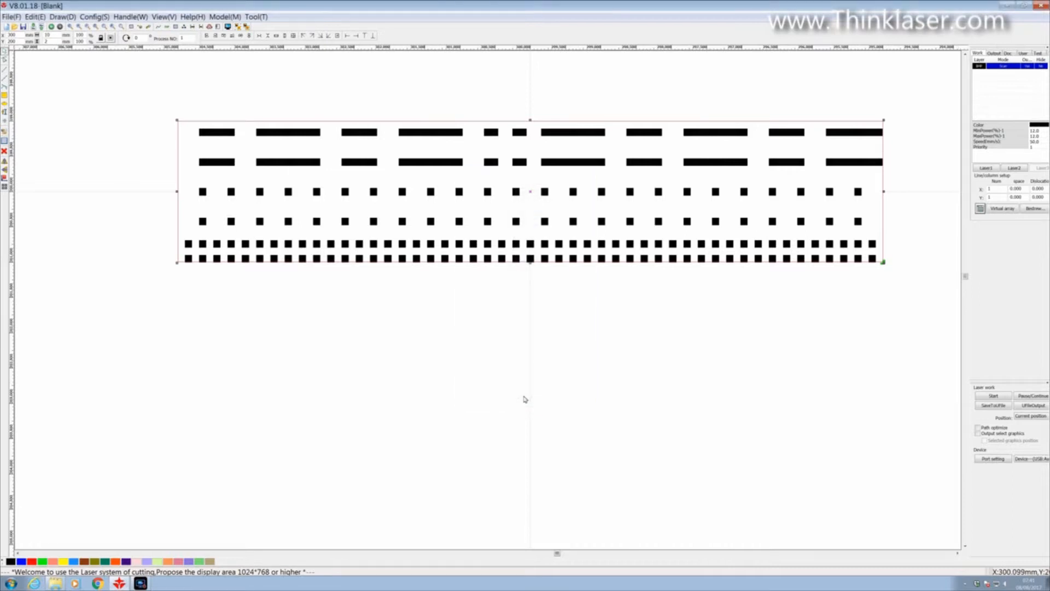
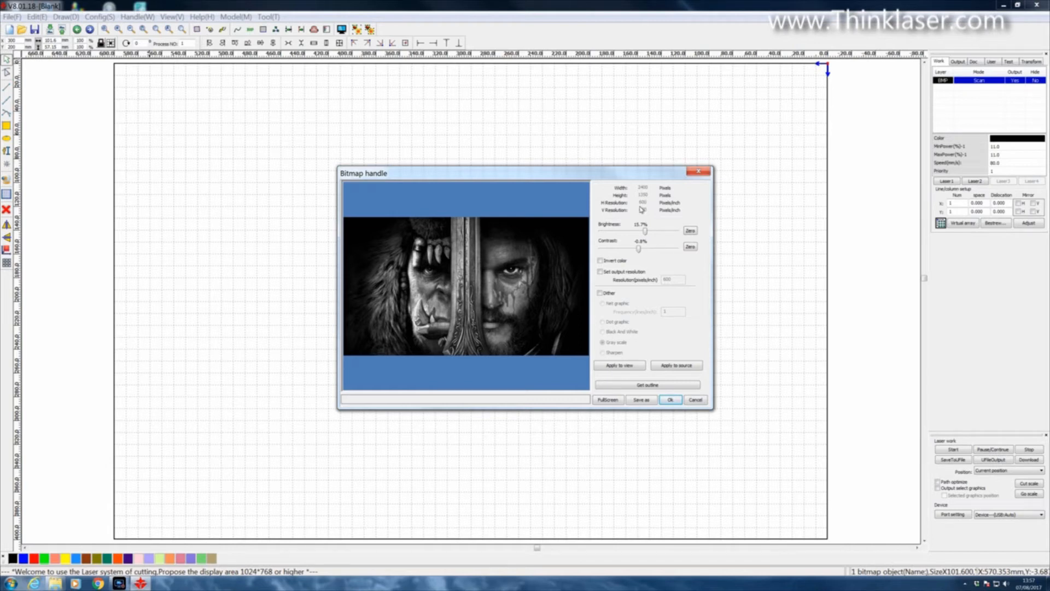
Step: Reset the bitmap's brightness and contrast to zero and accept the bitmap settings
{"action": "left_click", "coordinate": [690, 230]}
{"action": "left_click", "coordinate": [690, 247]}
{"action": "left_click", "coordinate": [670, 399]}
Step: Select the image and set its width to 297 mm with the proportions kept
{"action": "left_click_drag", "start_coordinate": [525, 311], "coordinate": [596, 363]}
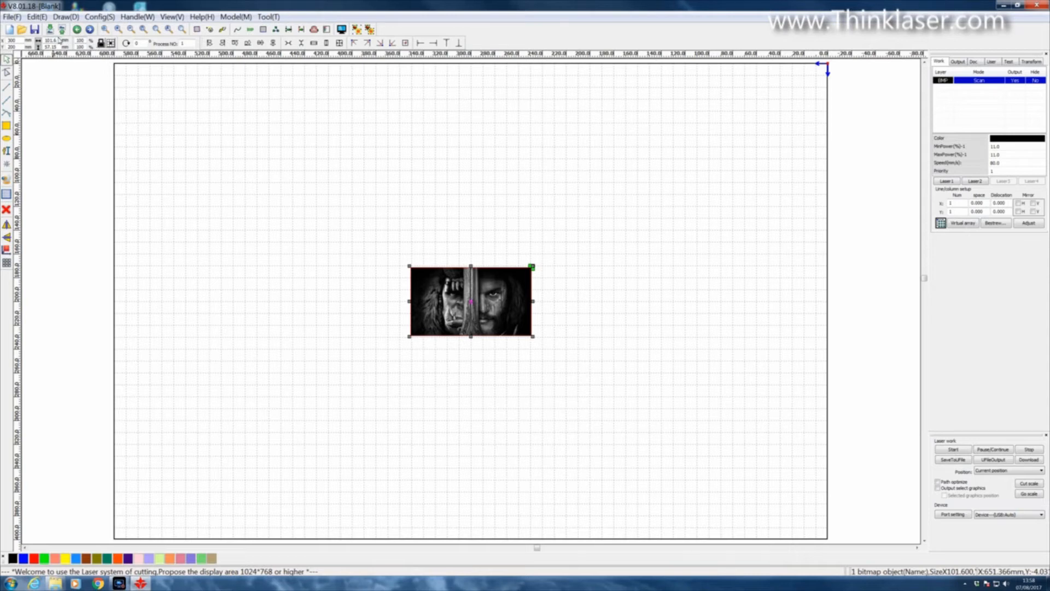
{"action": "left_click_drag", "start_coordinate": [58, 41], "coordinate": [37, 28]}
{"action": "type", "text": "297"}
{"action": "key", "text": "Return"}
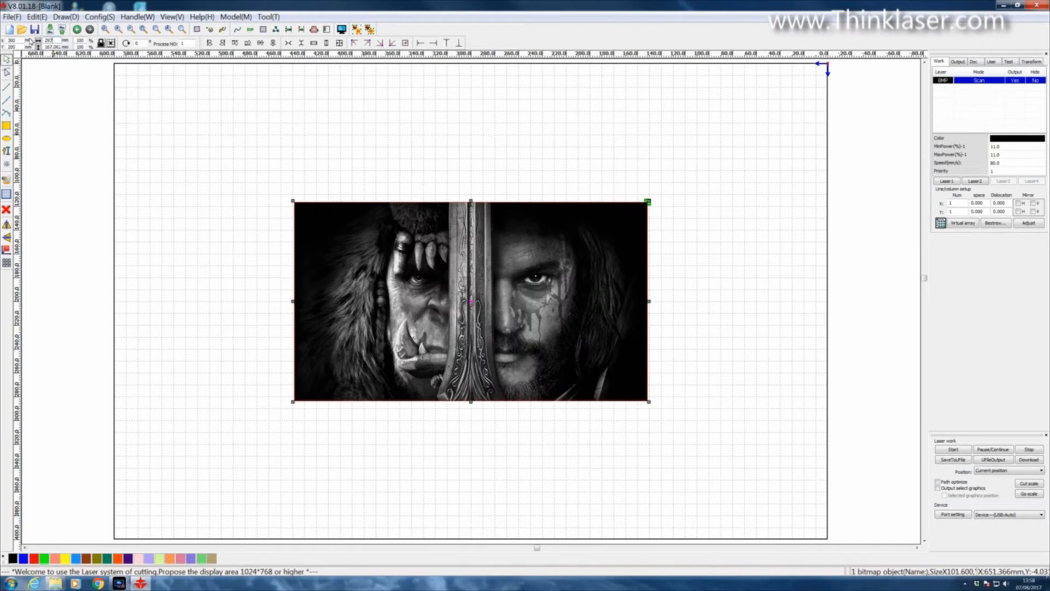
Step: In the bitmap handling settings, zero the brightness, set the output resolution to 127 pixels/inch and apply it to the preview
{"action": "left_click", "coordinate": [134, 17]}
{"action": "left_click", "coordinate": [148, 41]}
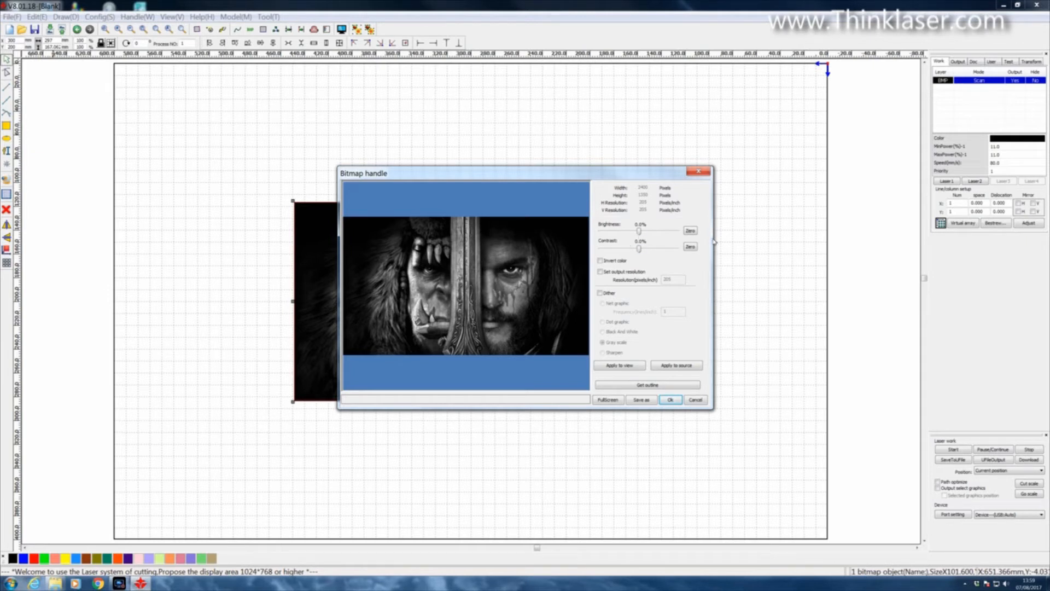
{"action": "left_click", "coordinate": [691, 231]}
{"action": "left_click", "coordinate": [600, 272]}
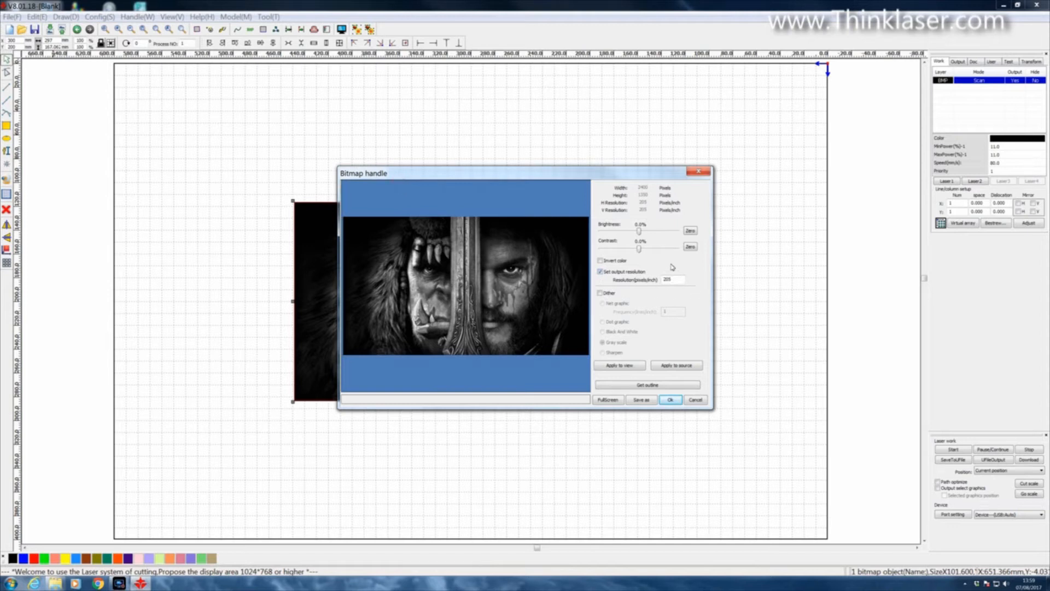
{"action": "double_click", "coordinate": [676, 280]}
{"action": "type", "text": "127"}
{"action": "left_click", "coordinate": [613, 365]}
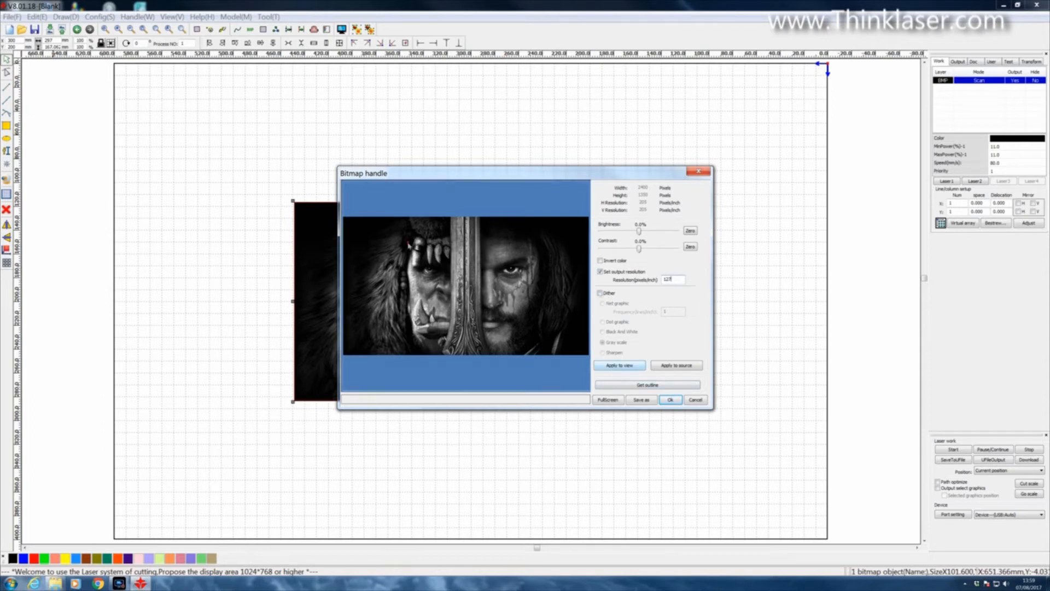
Step: Turn on dithering with the dot graphic option, apply it to the preview and inspect the dot pattern up close
{"action": "left_click", "coordinate": [601, 293]}
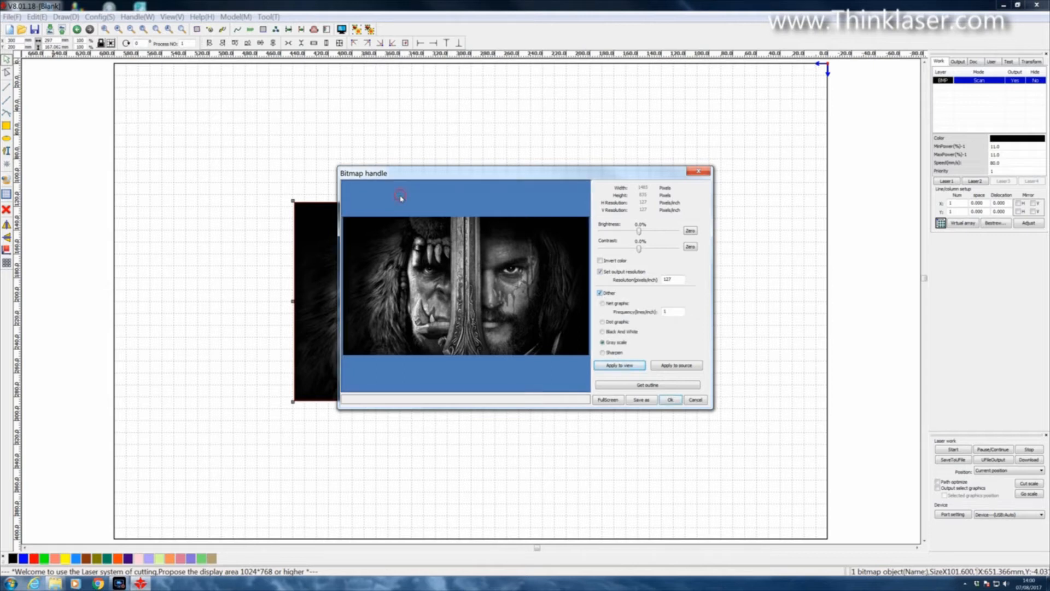
{"action": "left_click", "coordinate": [602, 323]}
{"action": "left_click", "coordinate": [617, 366]}
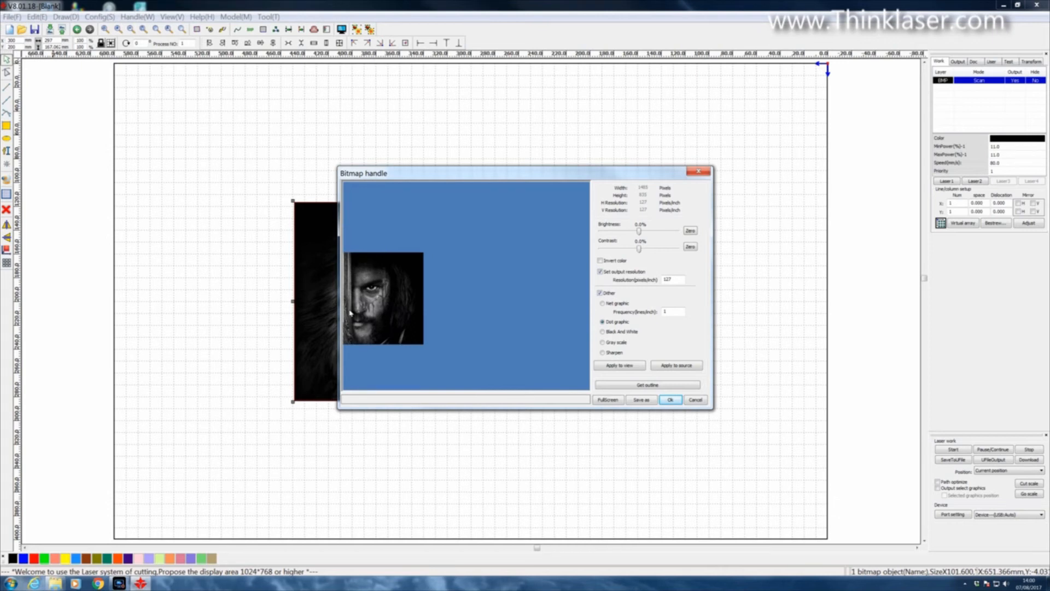
{"action": "scroll", "coordinate": [351, 312], "scroll_direction": "up", "scroll_amount": 5}
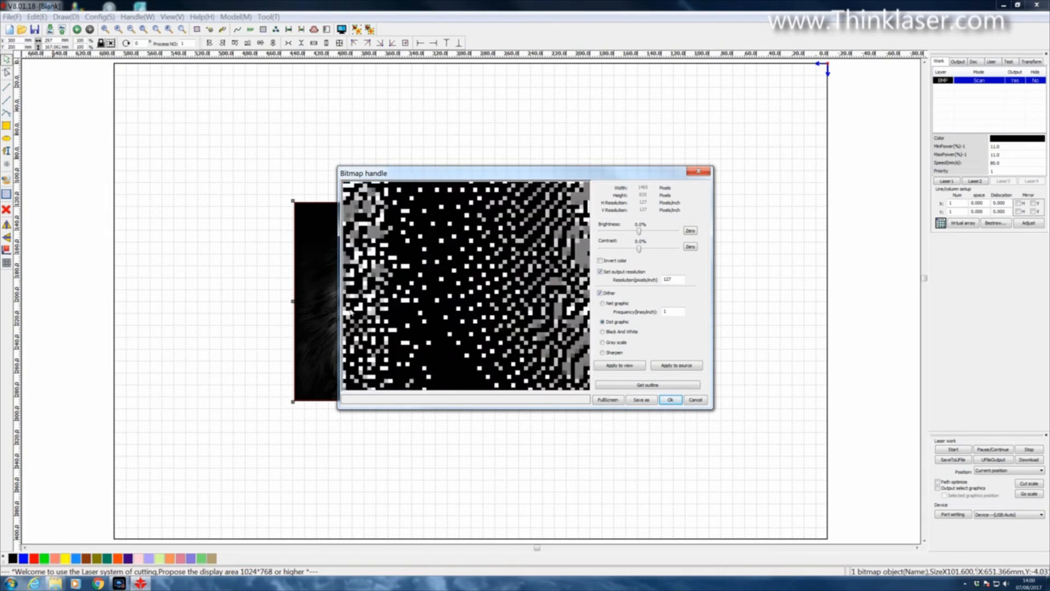
{"action": "scroll", "coordinate": [348, 312], "scroll_direction": "down", "scroll_amount": 5}
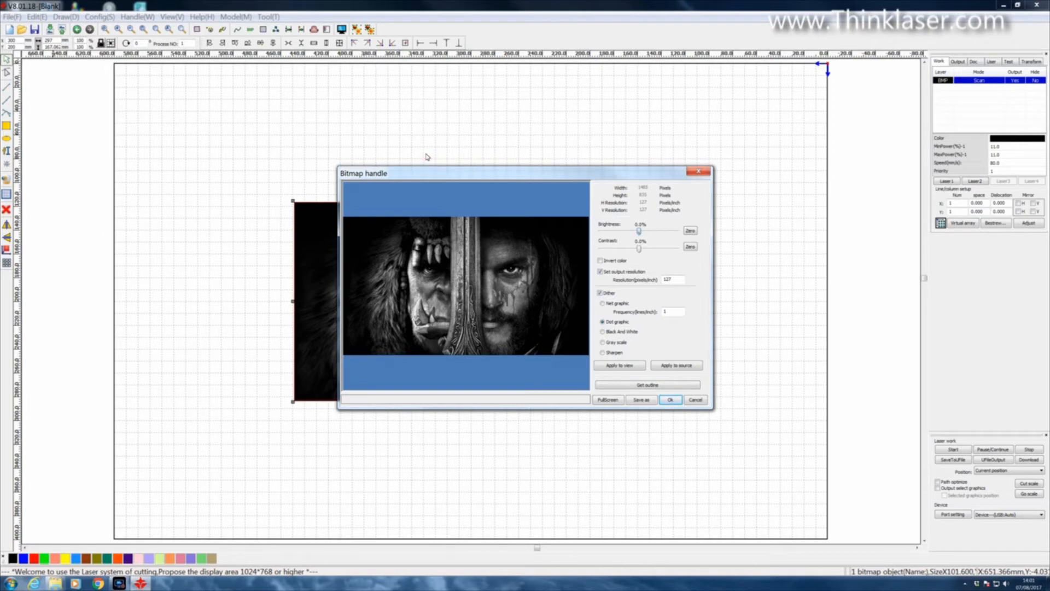
Step: Raise the bitmap's brightness in stages to about 14.8% and preview the effect
{"action": "left_click_drag", "start_coordinate": [639, 230], "coordinate": [641, 233]}
{"action": "left_click", "coordinate": [618, 369]}
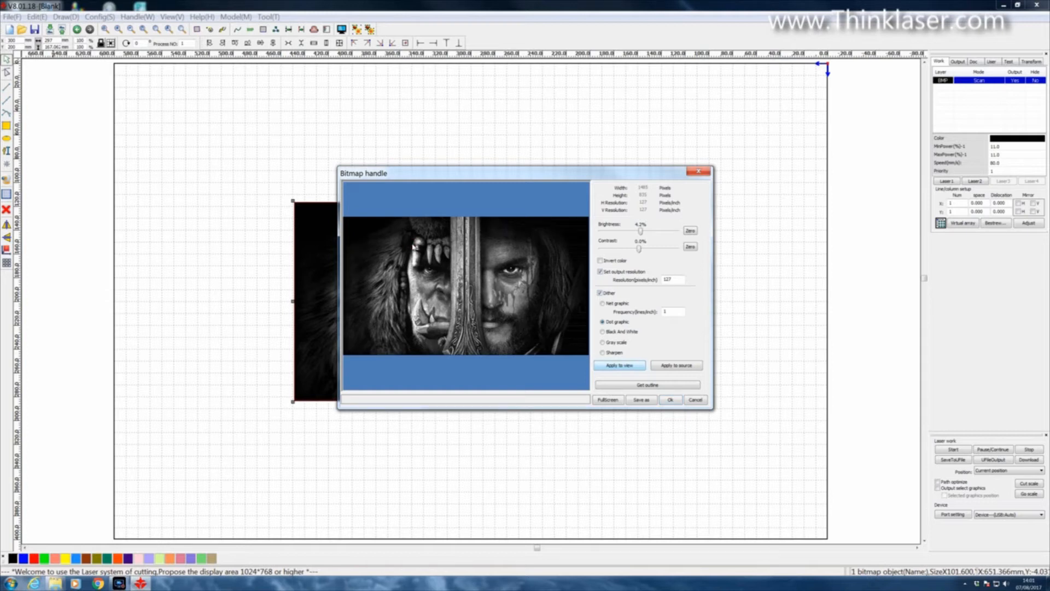
{"action": "left_click_drag", "start_coordinate": [641, 232], "coordinate": [644, 232]}
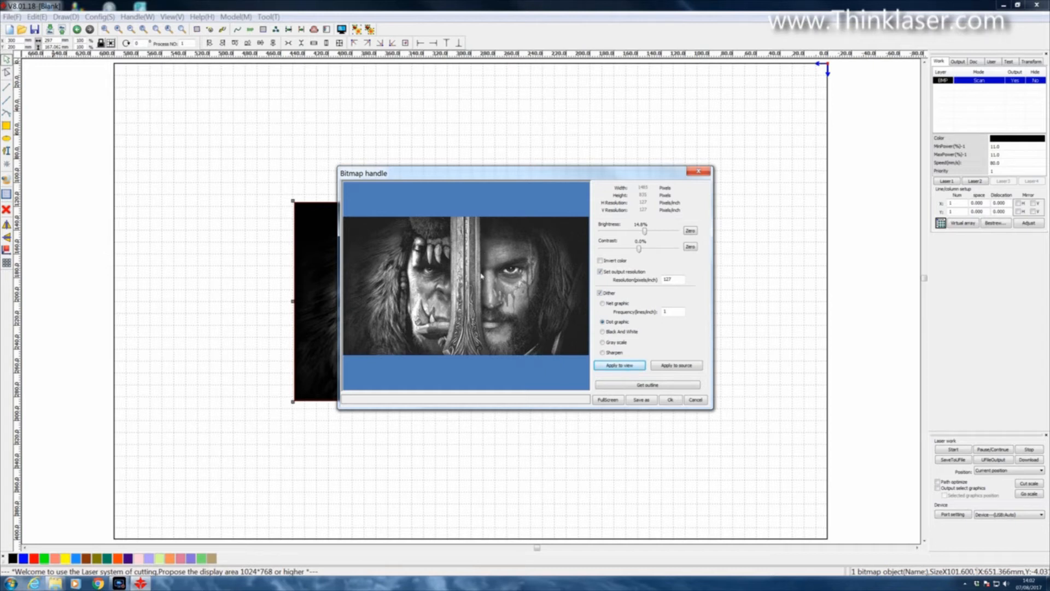
Step: Raise the bitmap's contrast in stages to about 17%, applying the changes to the preview
{"action": "left_click", "coordinate": [602, 271]}
{"action": "left_click_drag", "start_coordinate": [640, 250], "coordinate": [642, 250]}
{"action": "left_click", "coordinate": [609, 366]}
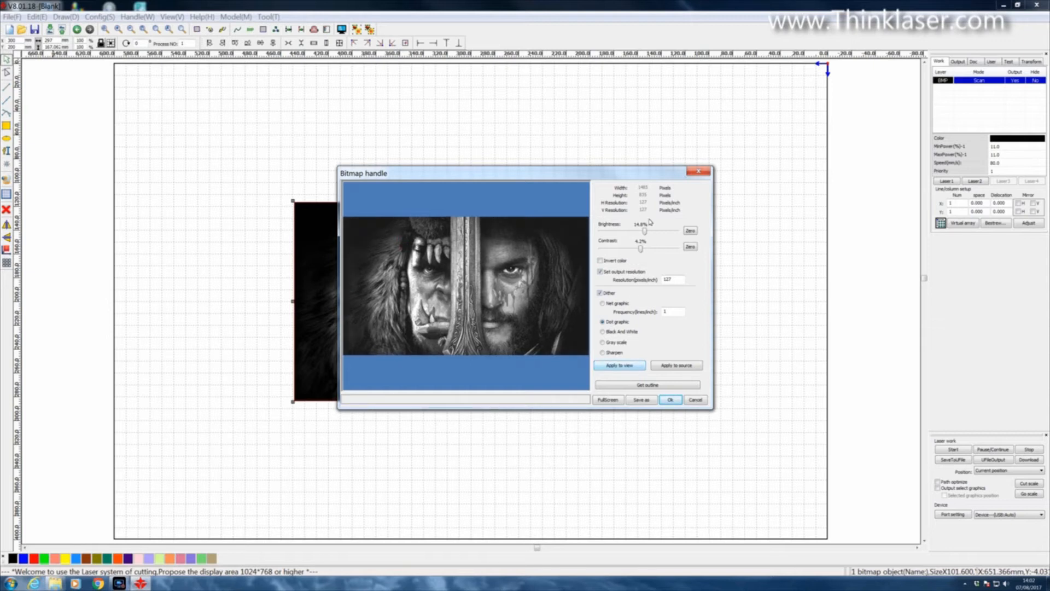
{"action": "left_click_drag", "start_coordinate": [641, 249], "coordinate": [644, 251]}
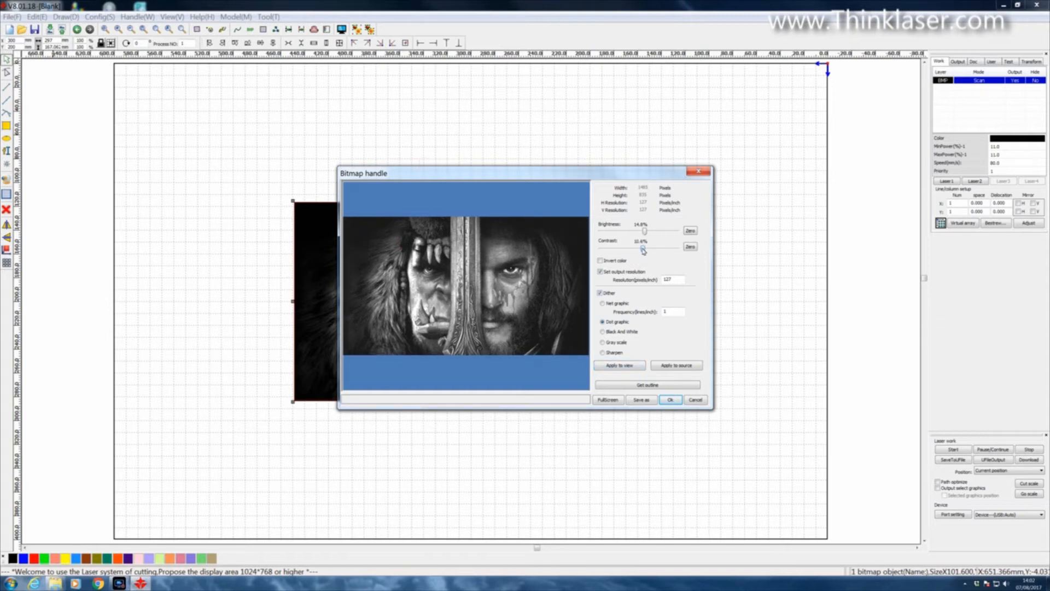
{"action": "left_click", "coordinate": [615, 370]}
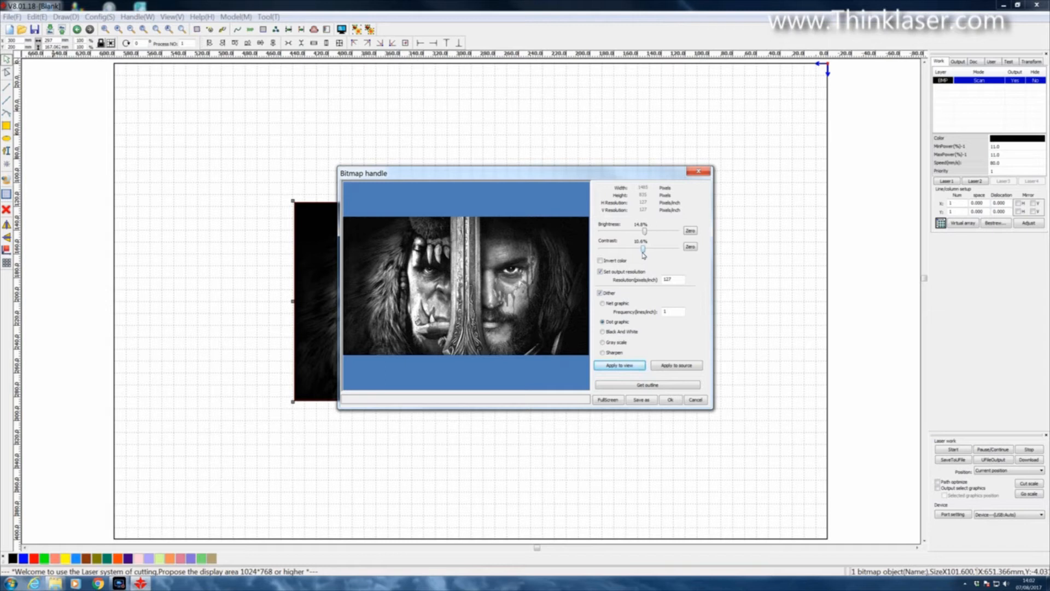
{"action": "left_click_drag", "start_coordinate": [643, 249], "coordinate": [647, 249]}
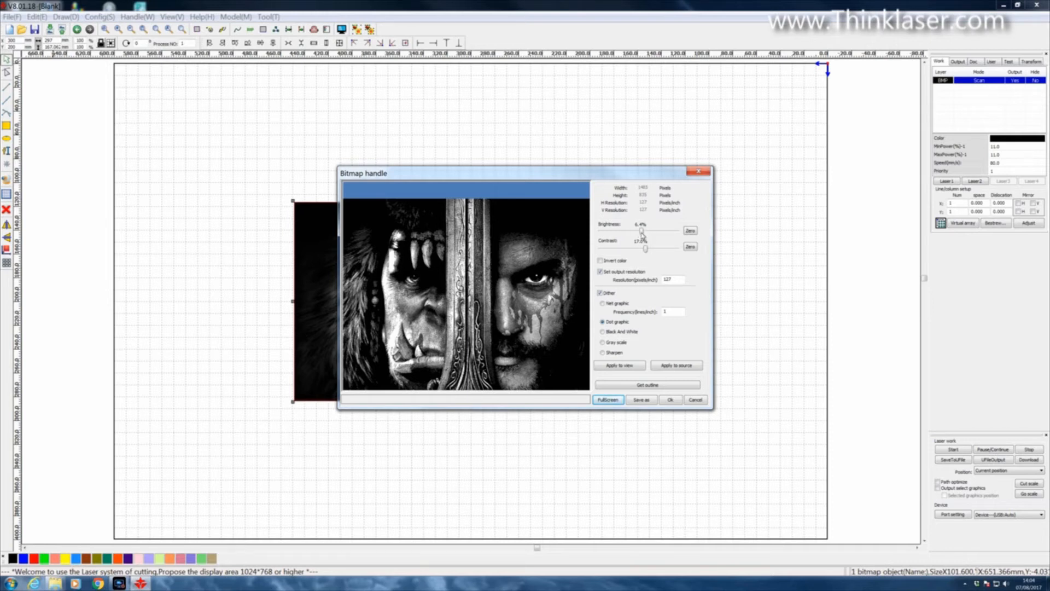
Step: Set the bitmap's brightness to about 21.2% and apply the adjustments to the preview and the source image
{"action": "left_click_drag", "start_coordinate": [643, 234], "coordinate": [646, 235]}
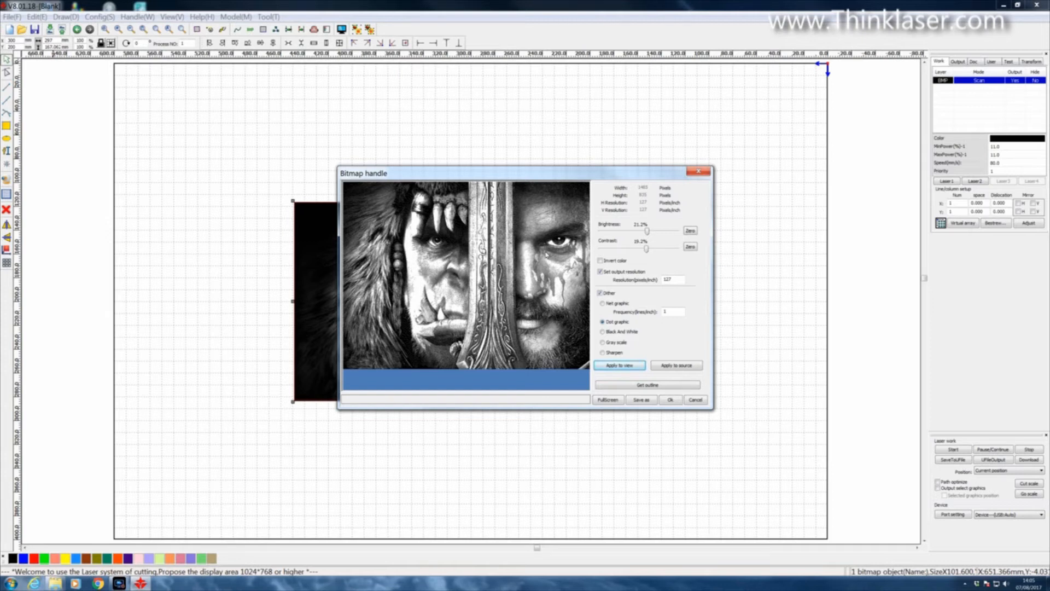
{"action": "left_click", "coordinate": [615, 368]}
{"action": "left_click", "coordinate": [677, 365]}
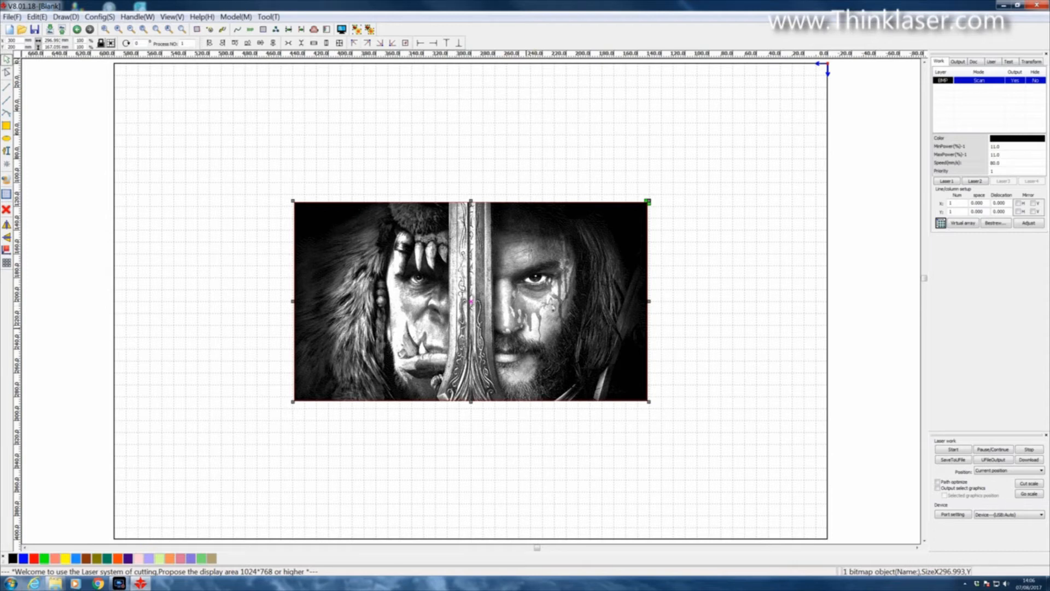
Step: Move the processed image up to just below the upper edge of the work area
{"action": "scroll", "coordinate": [667, 140], "scroll_direction": "up", "scroll_amount": 2}
{"action": "scroll", "coordinate": [667, 140], "scroll_direction": "down", "scroll_amount": 4}
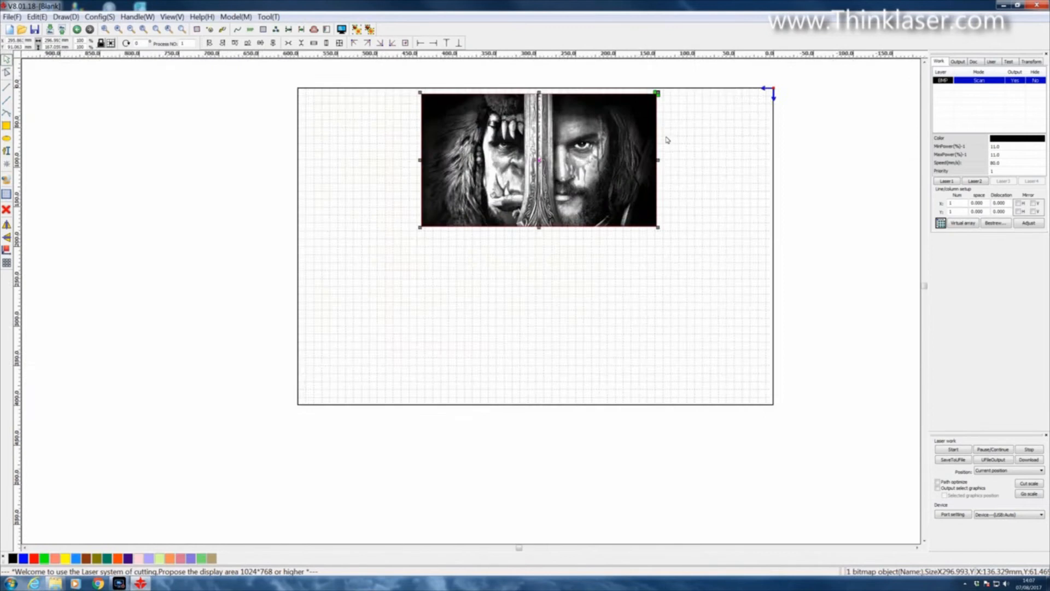
{"action": "scroll", "coordinate": [667, 140], "scroll_direction": "up", "scroll_amount": 1}
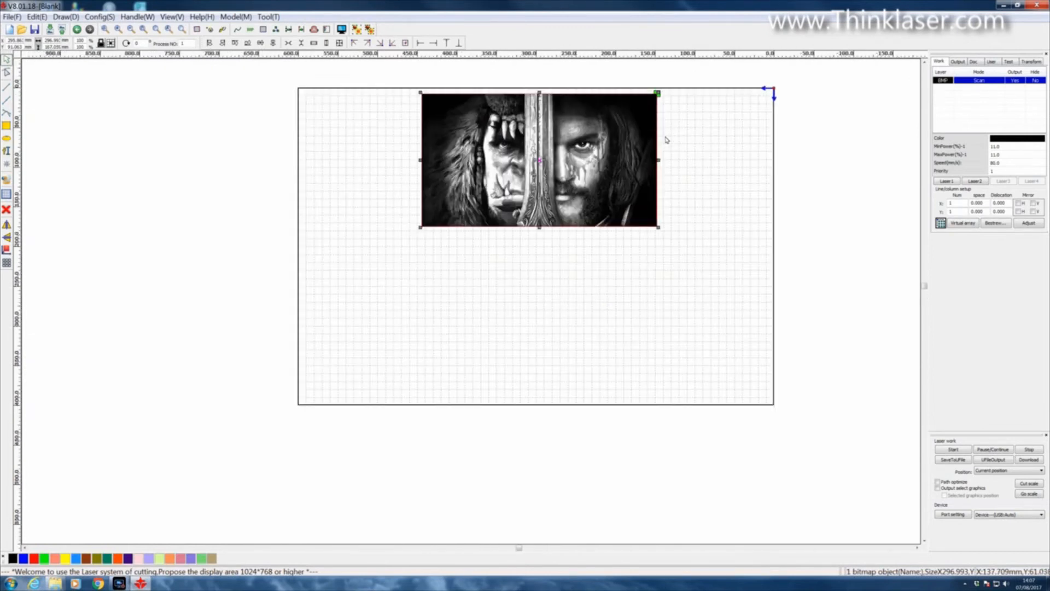
{"action": "scroll", "coordinate": [667, 140], "scroll_direction": "up", "scroll_amount": 1}
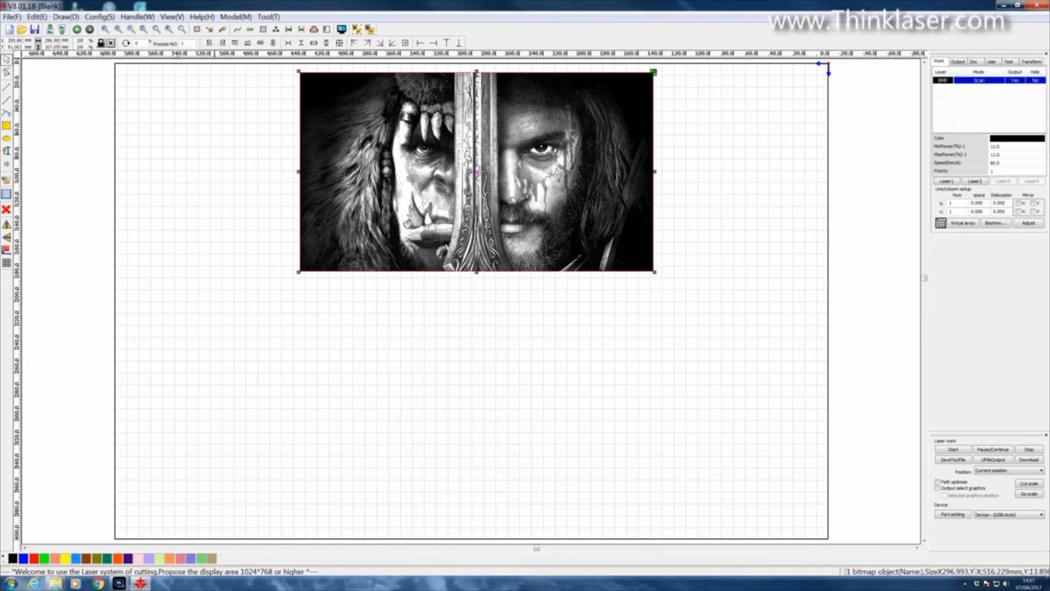
Step: Reopen the bitmap handling settings and preview the image with inverted colours
{"action": "left_click", "coordinate": [138, 17]}
{"action": "left_click", "coordinate": [148, 37]}
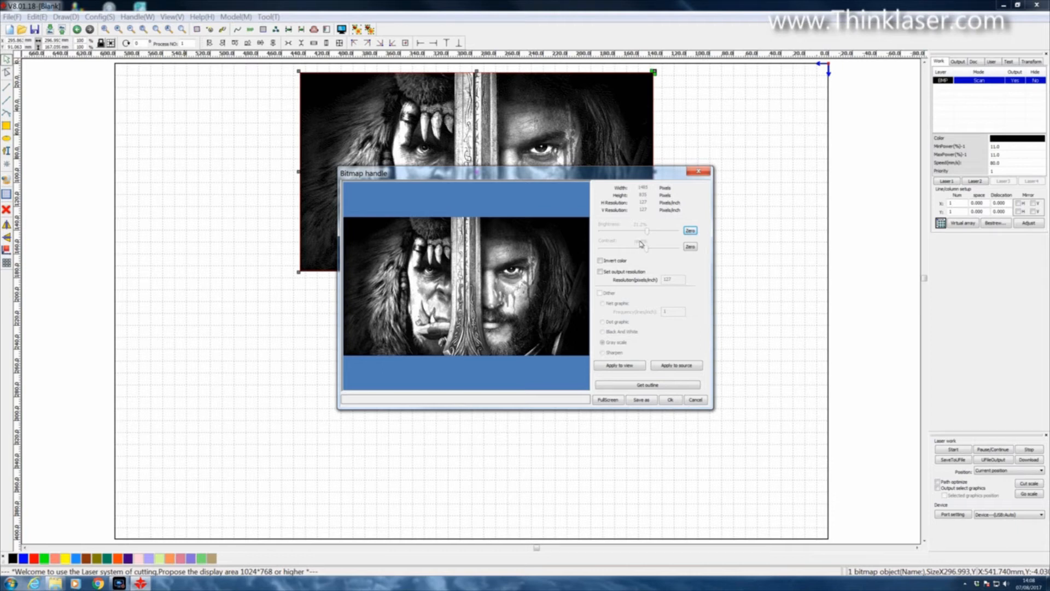
{"action": "left_click", "coordinate": [600, 272]}
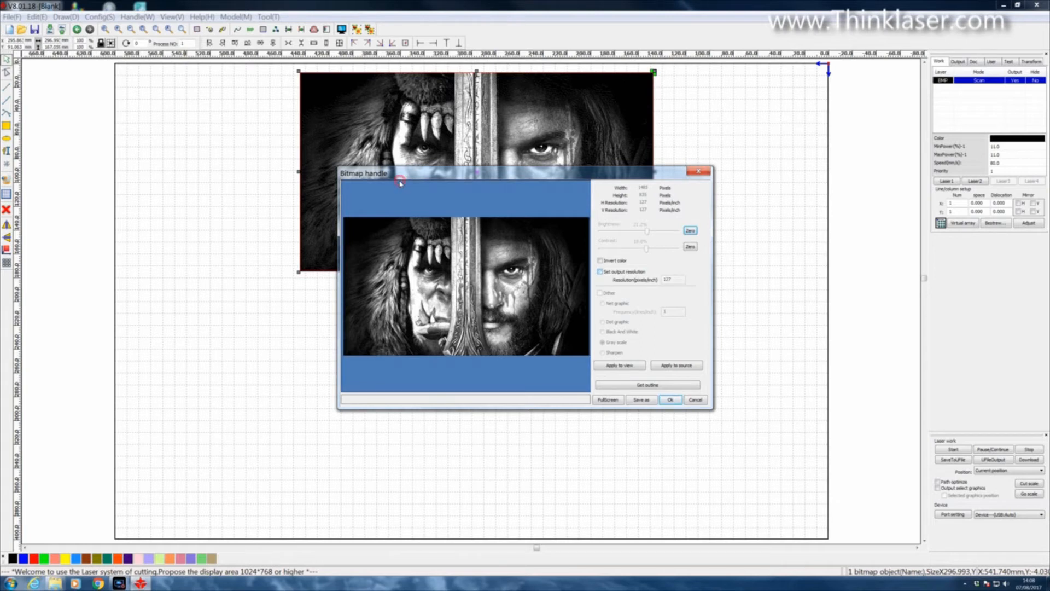
{"action": "left_click", "coordinate": [600, 272]}
{"action": "left_click", "coordinate": [600, 261]}
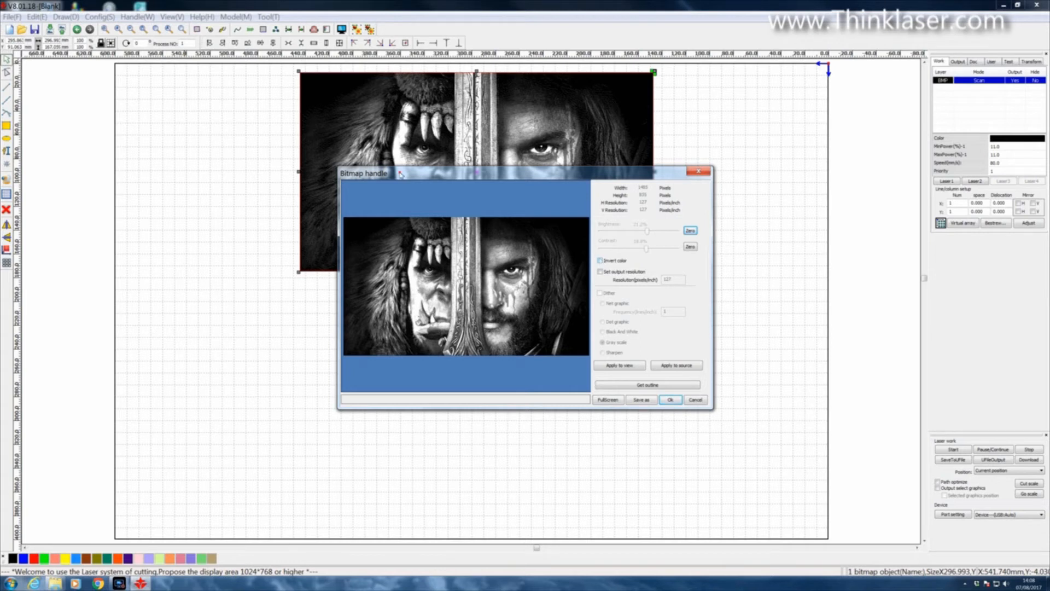
{"action": "left_click", "coordinate": [616, 368]}
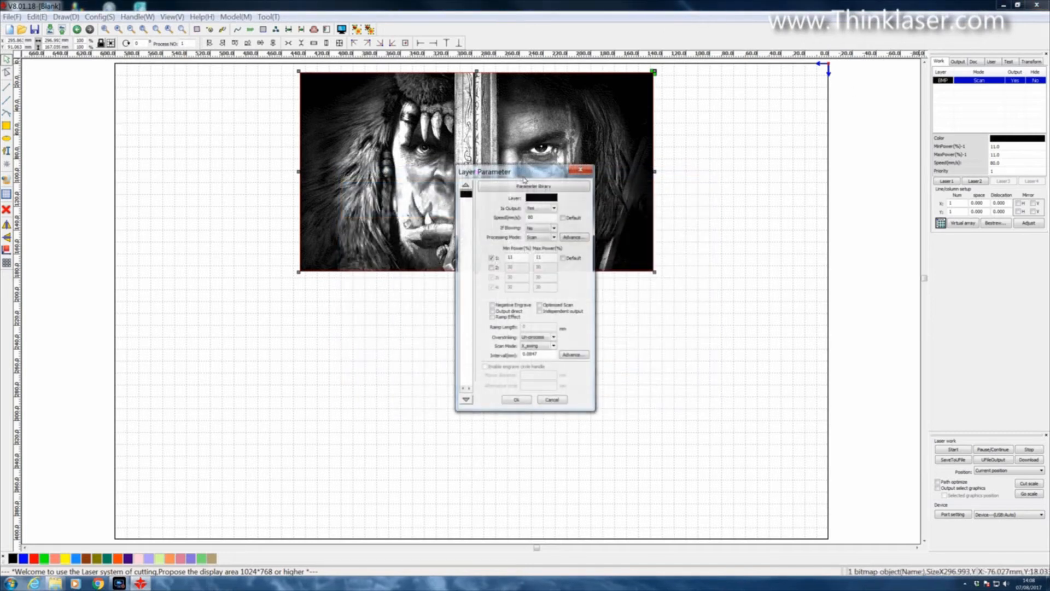
Step: Open the interval and speed values for editing in the black scan layer's parameters and accept the layer settings
{"action": "left_click_drag", "start_coordinate": [524, 179], "coordinate": [737, 108]}
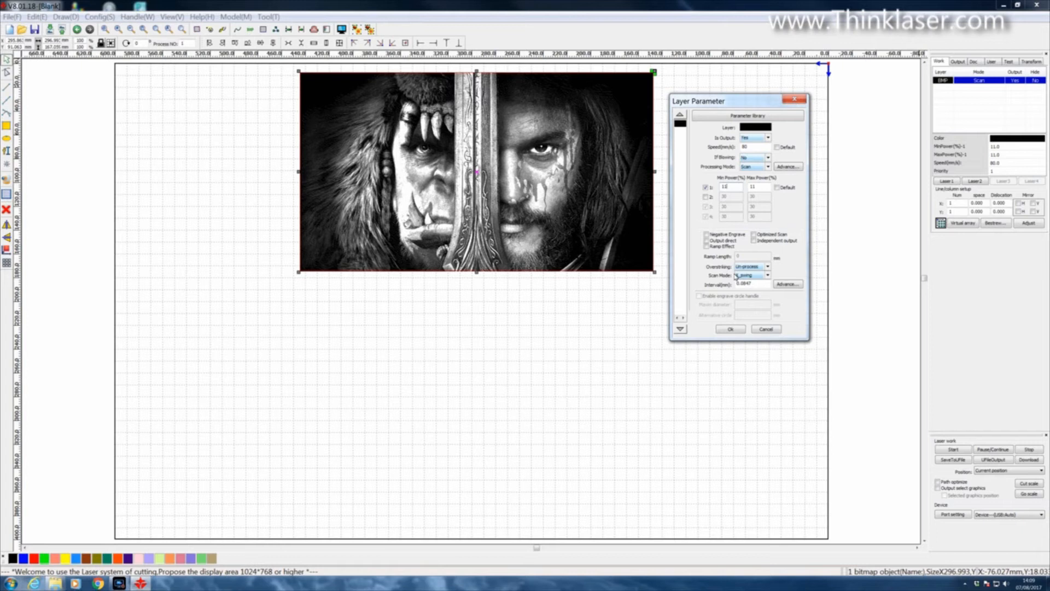
{"action": "left_click", "coordinate": [758, 284]}
{"action": "left_click_drag", "start_coordinate": [758, 284], "coordinate": [728, 284]}
{"action": "key", "text": "BackSpace"}
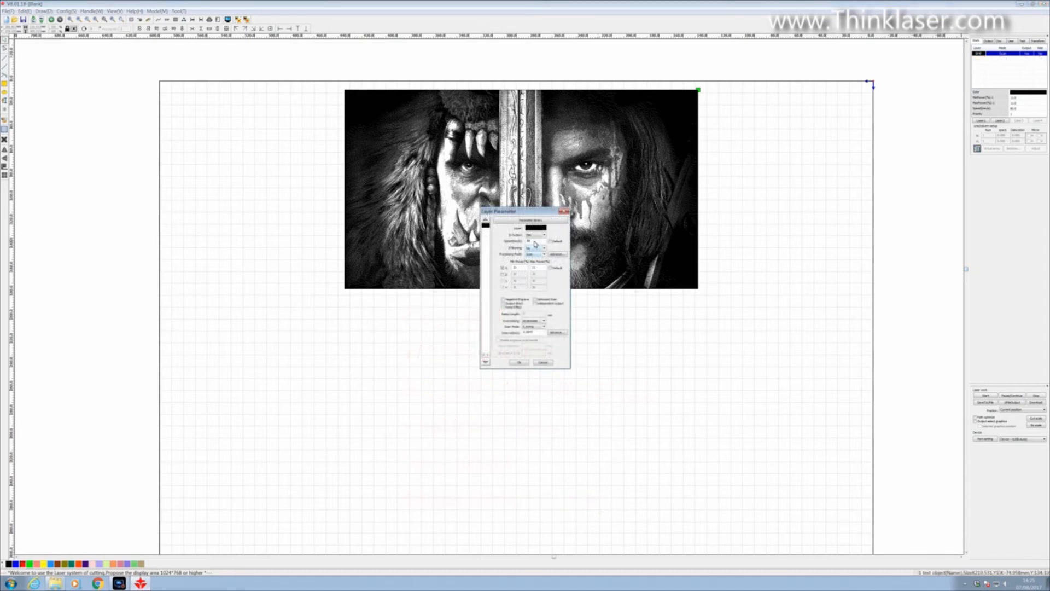
{"action": "left_click", "coordinate": [534, 241]}
{"action": "left_click", "coordinate": [519, 363]}
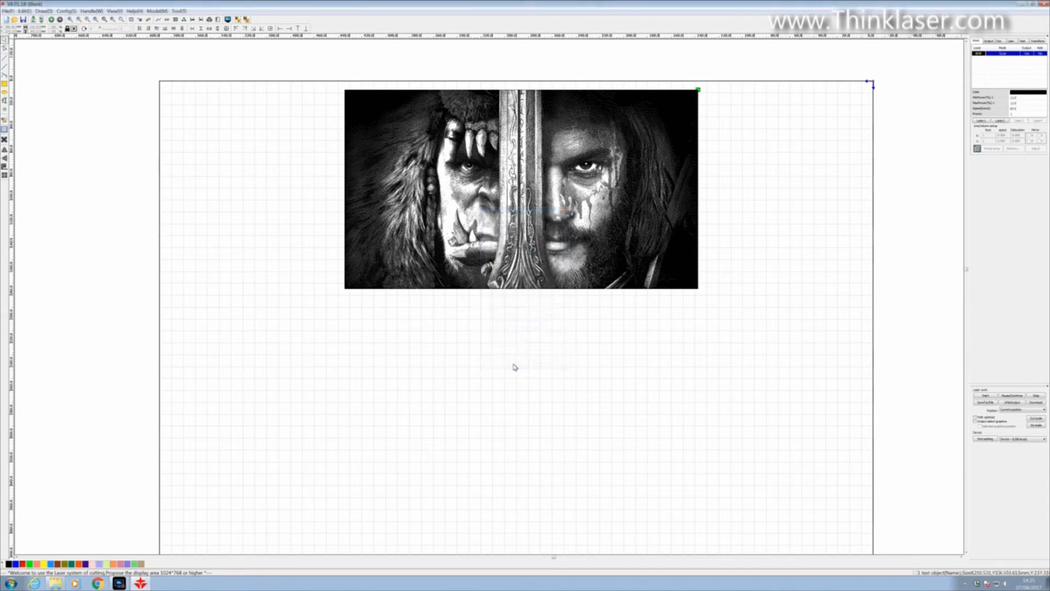